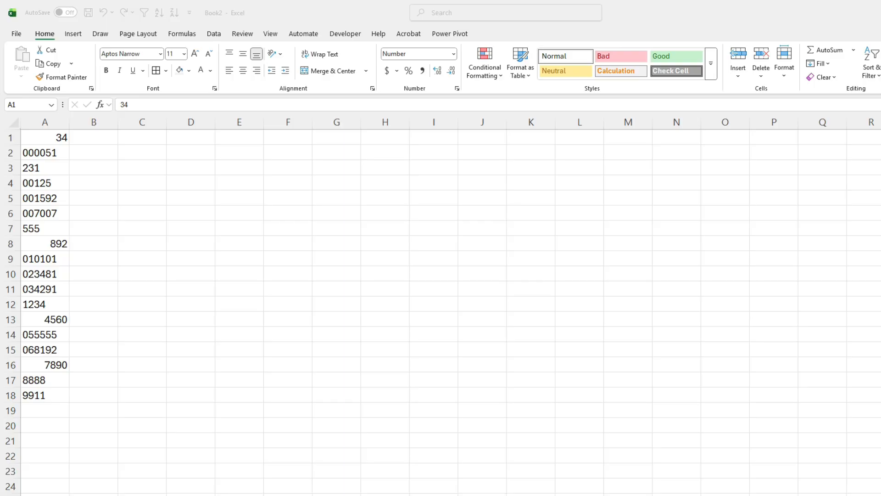
Left-align all the values in column A.
{"action": "left_click", "coordinate": [51, 121]}
{"action": "left_click", "coordinate": [229, 70]}
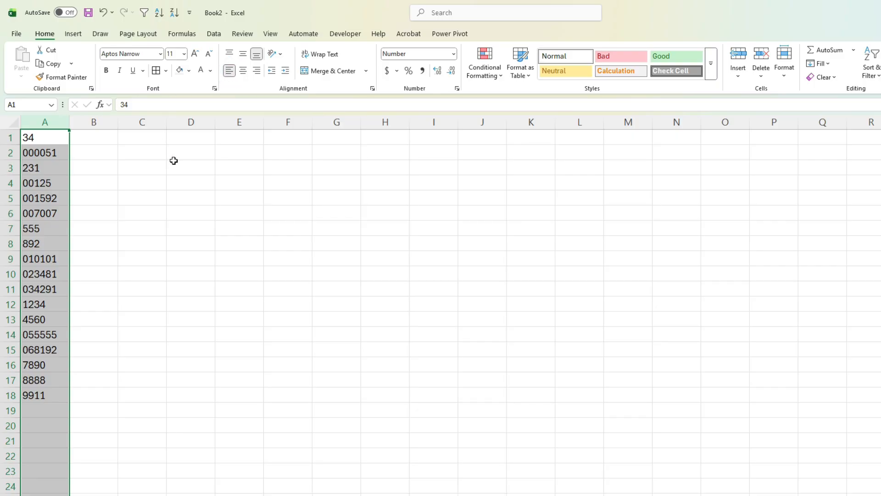
Convert the text value 000051 in cell A2 to a number using its error-checking options.
{"action": "left_click", "coordinate": [49, 153]}
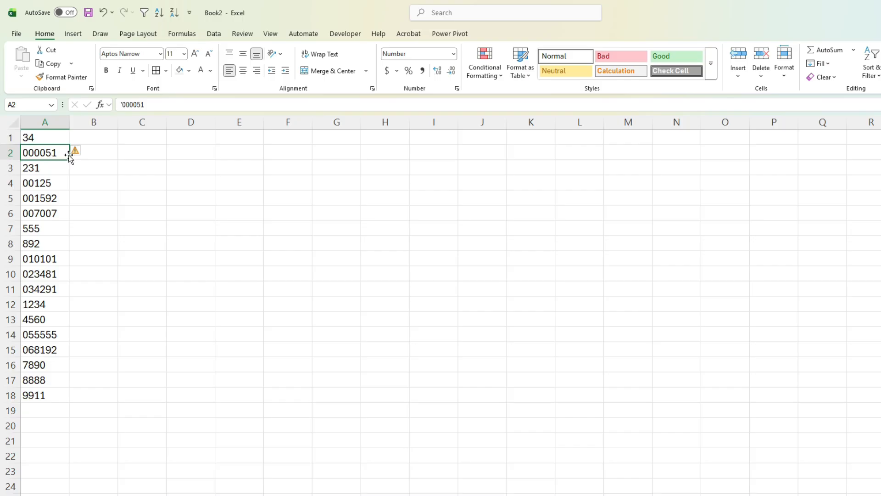
{"action": "mouse_move", "coordinate": [79, 156]}
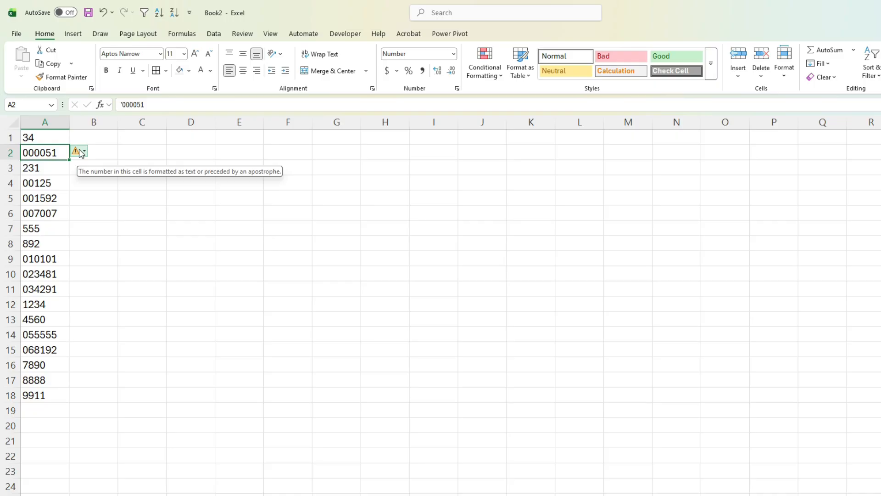
{"action": "left_click", "coordinate": [80, 150]}
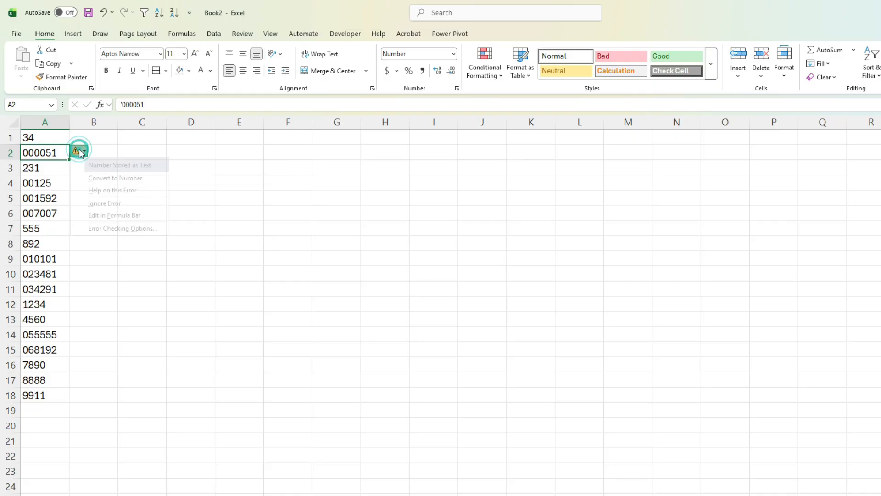
{"action": "left_click", "coordinate": [122, 178]}
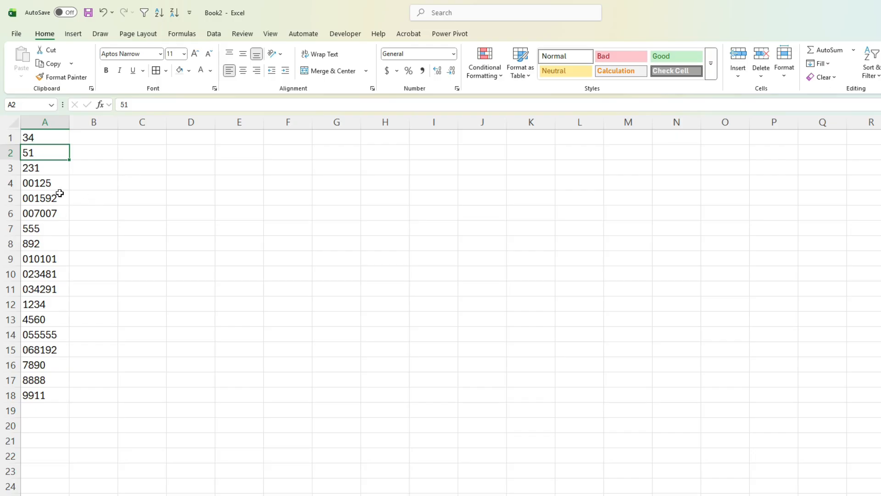
{"action": "left_click_drag", "start_coordinate": [51, 183], "coordinate": [59, 213]}
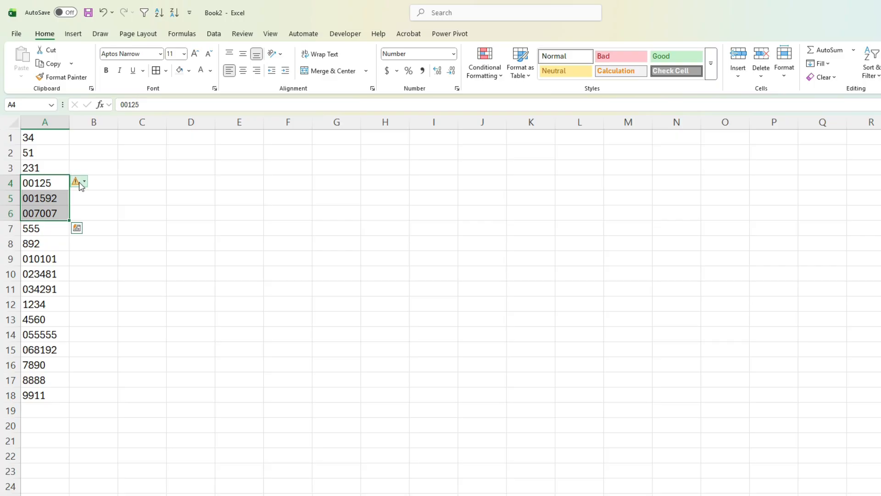
Calculate numeric versions of column A with =A1*1 filled from B1 to B18, and clear those results.
{"action": "left_click", "coordinate": [88, 139]}
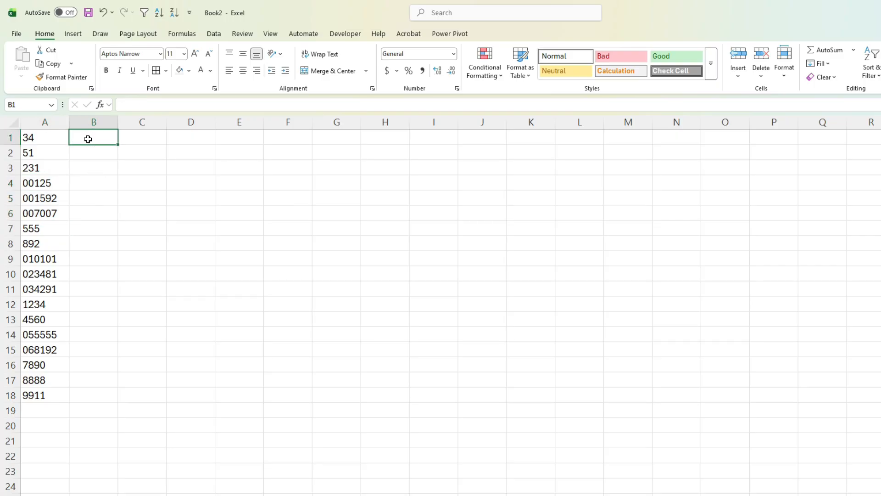
{"action": "type", "text": "=A1*1"}
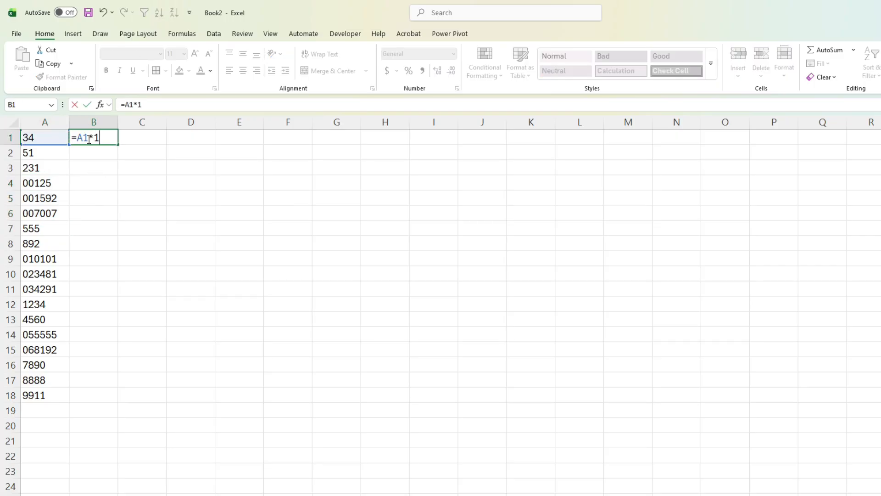
{"action": "key", "text": "Return"}
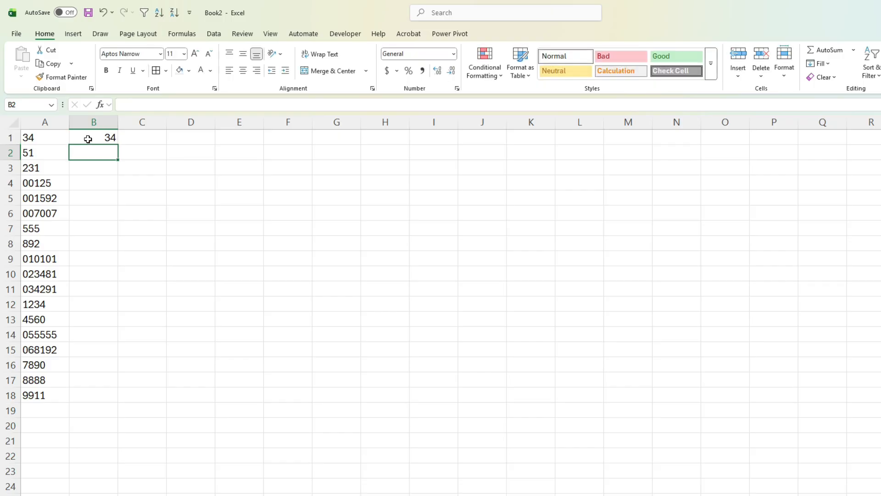
{"action": "left_click", "coordinate": [88, 138]}
{"action": "double_click", "coordinate": [118, 146]}
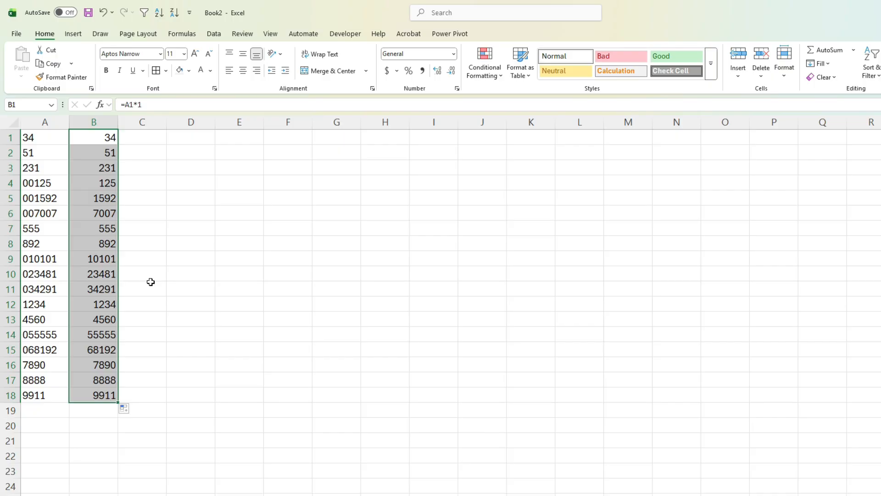
{"action": "key", "text": "Delete"}
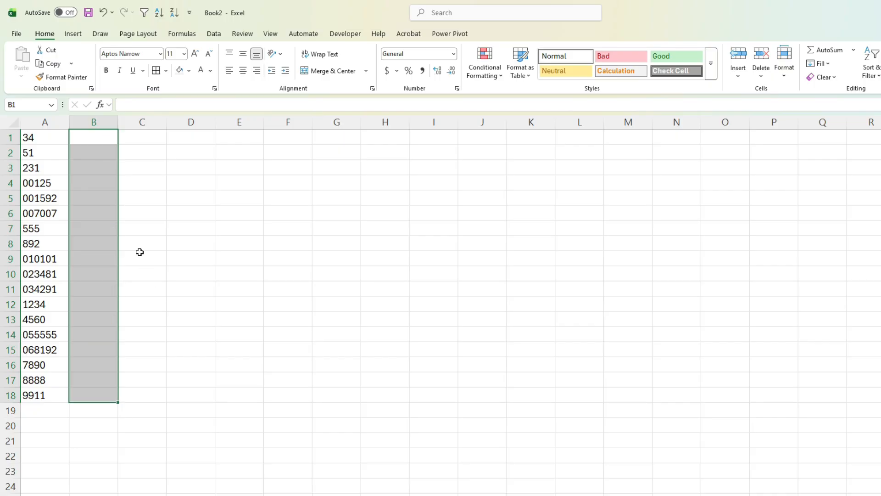
Enter 1 in cell B1 and copy that cell.
{"action": "left_click", "coordinate": [96, 138]}
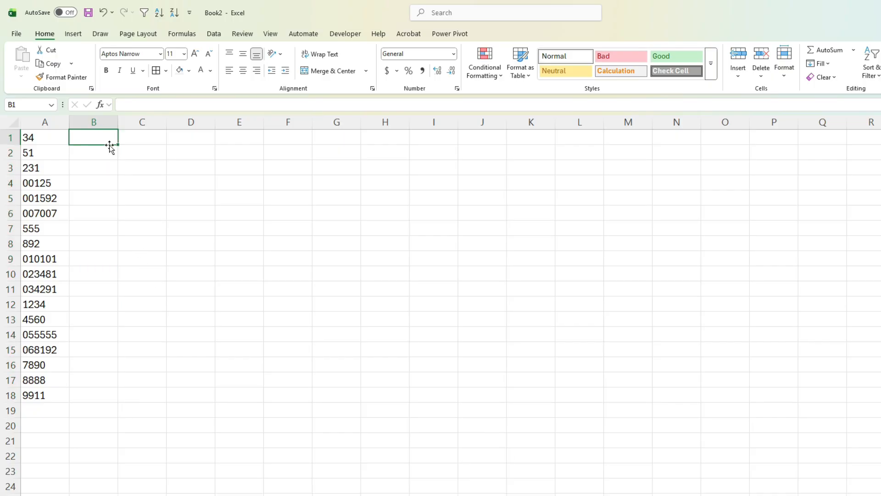
{"action": "type", "text": "1"}
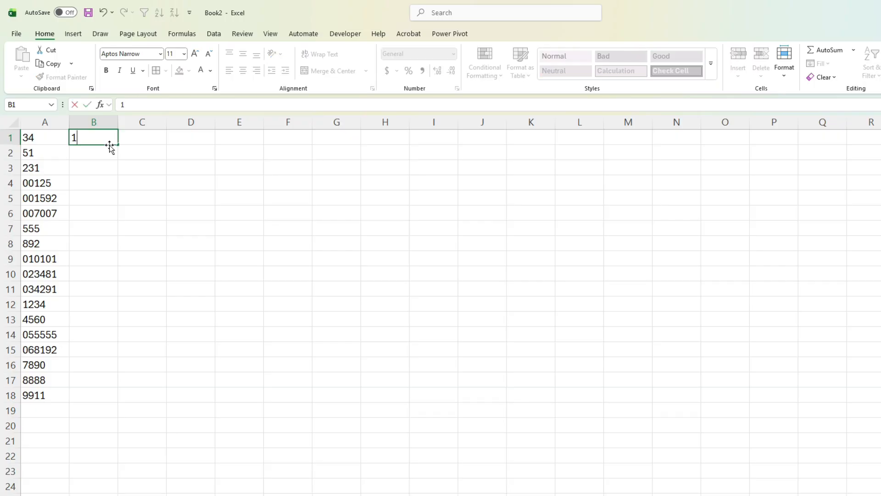
{"action": "key", "text": "Return"}
{"action": "right_click", "coordinate": [112, 137]}
{"action": "left_click", "coordinate": [155, 177]}
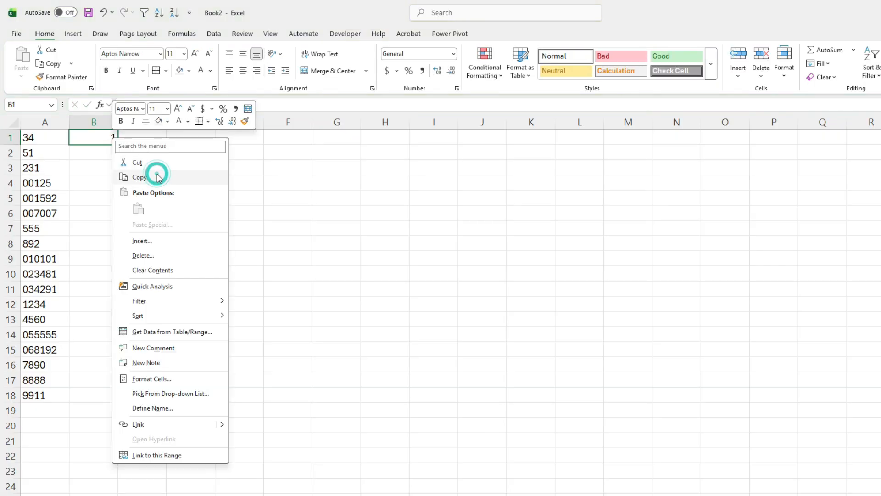
Multiply A1:A18 by the copied 1 using Paste Special with the Multiply operation, and clear cell B1.
{"action": "left_click_drag", "start_coordinate": [56, 137], "coordinate": [60, 395]}
{"action": "key", "text": "ctrl+v"}
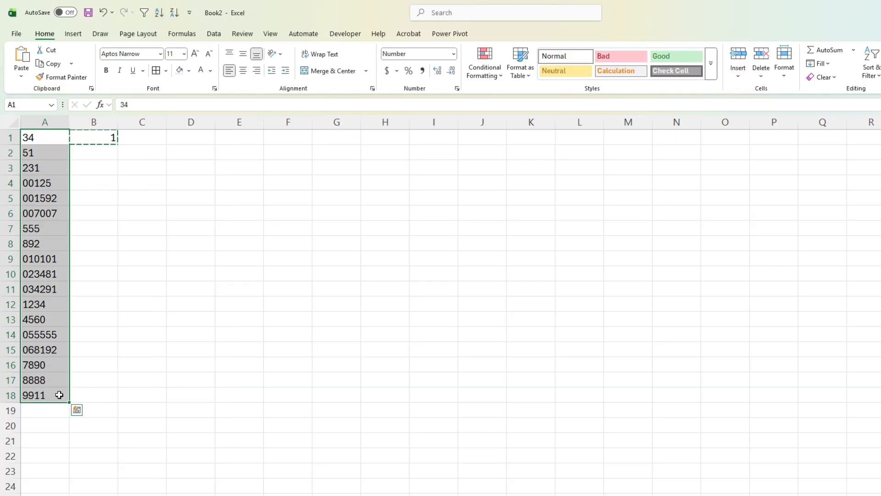
{"action": "right_click", "coordinate": [60, 395]}
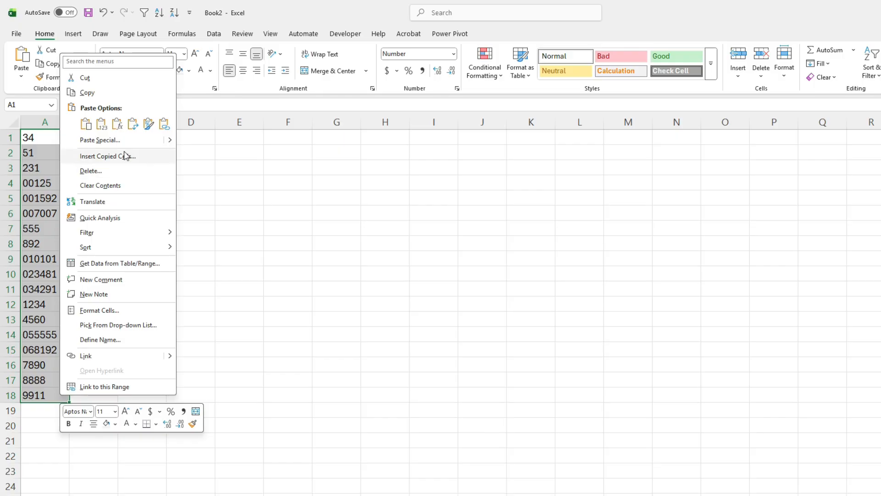
{"action": "left_click", "coordinate": [111, 139]}
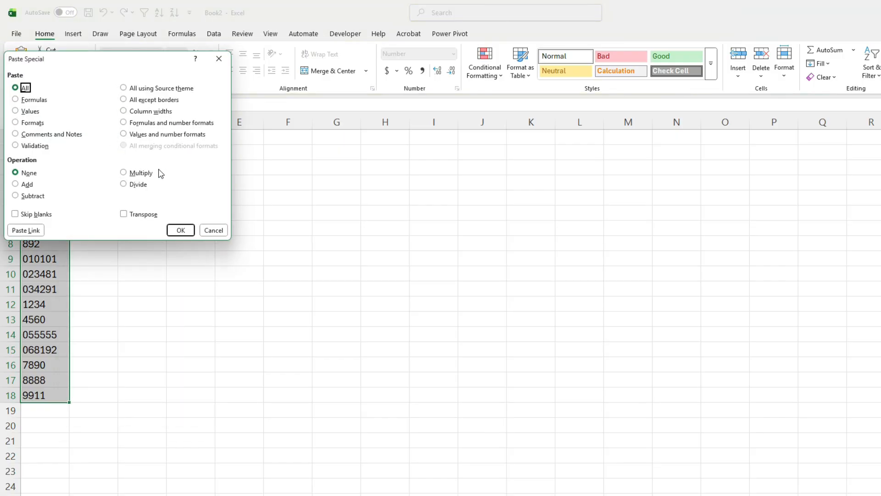
{"action": "left_click", "coordinate": [138, 174]}
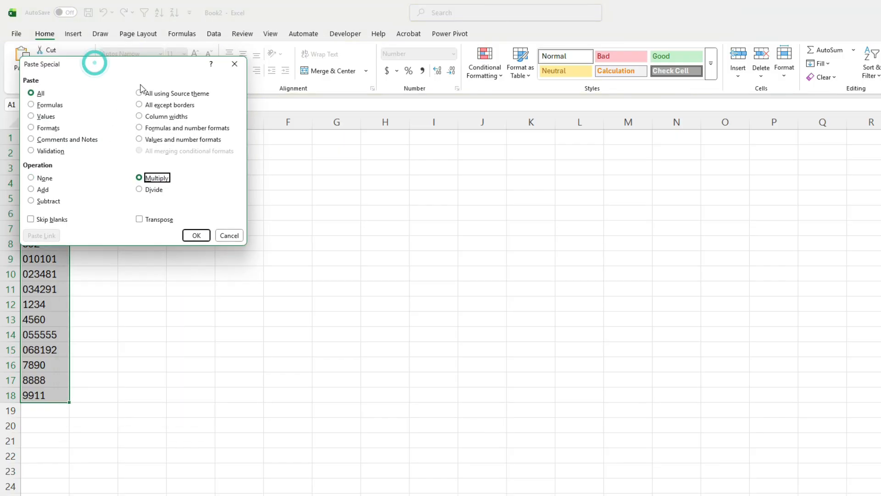
{"action": "left_click_drag", "start_coordinate": [92, 63], "coordinate": [296, 140]}
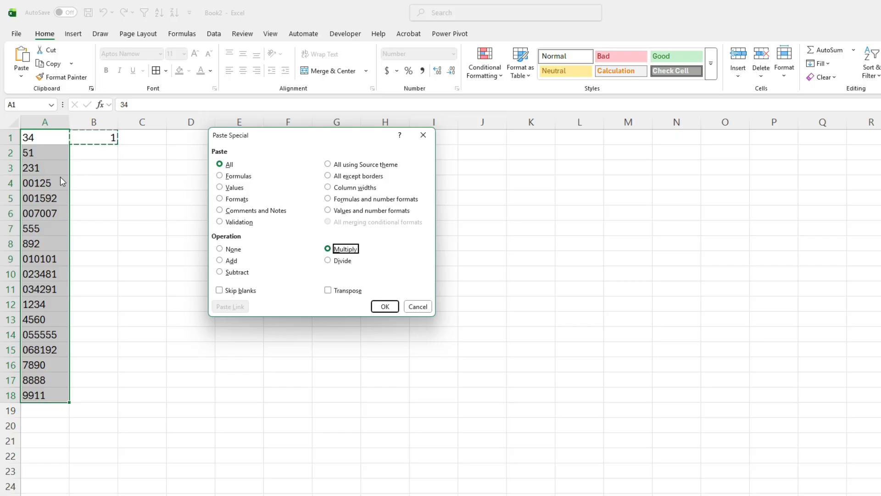
{"action": "left_click", "coordinate": [384, 306]}
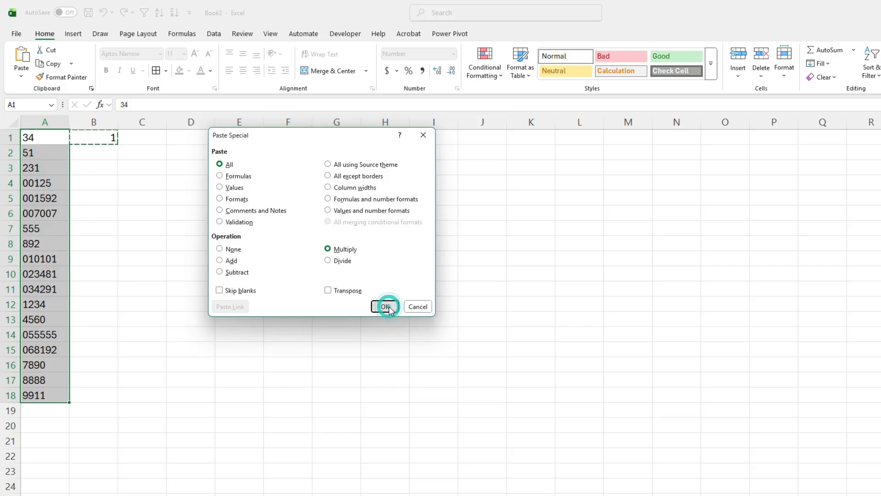
{"action": "left_click", "coordinate": [96, 136]}
{"action": "key", "text": "Delete"}
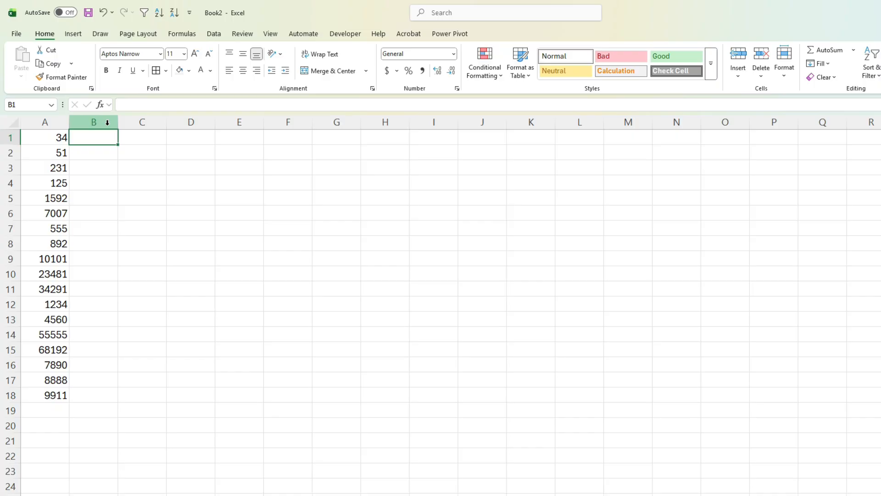
Try to add two leading zeros directly in front of the 34 in cell A1.
{"action": "key", "text": "Left"}
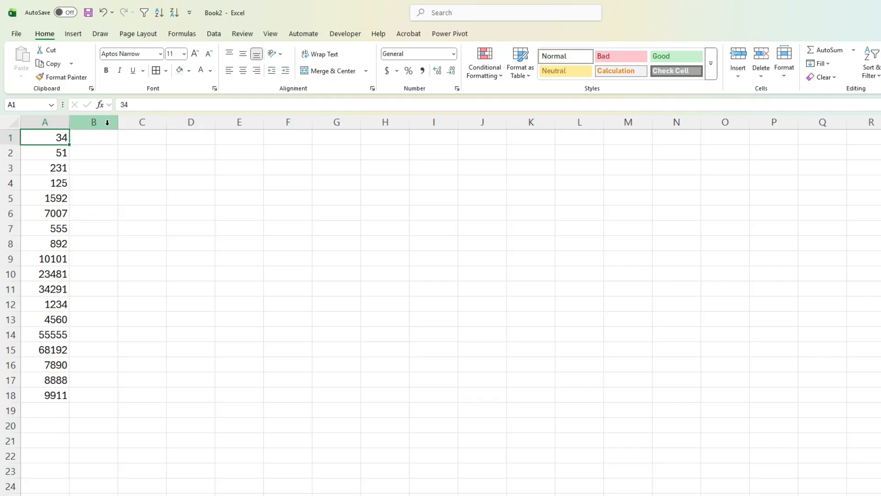
{"action": "key", "text": "Down"}
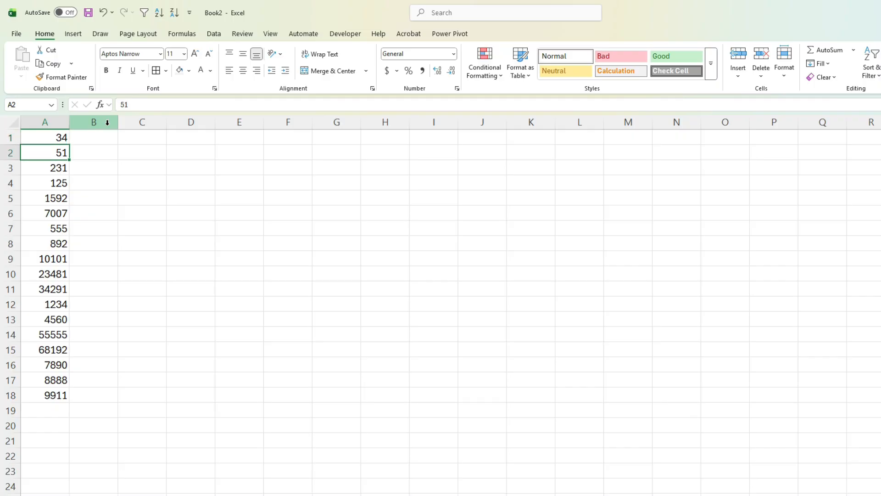
{"action": "key", "text": "Up"}
{"action": "key", "text": "Right"}
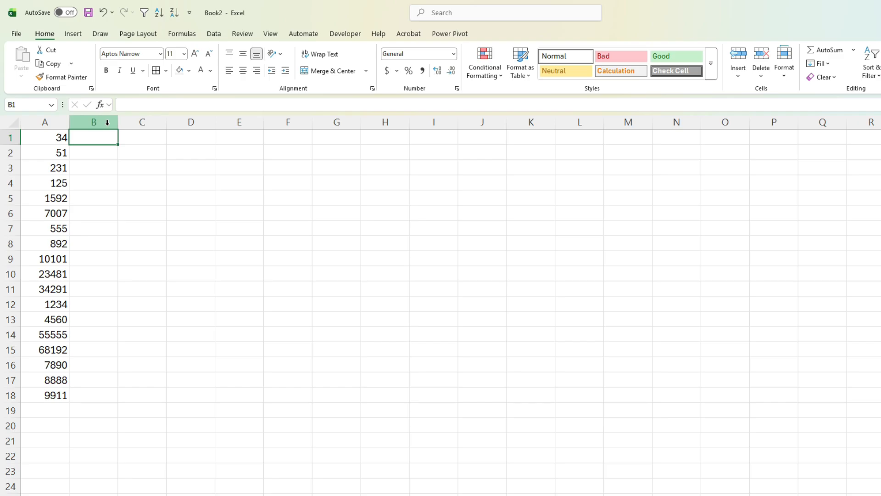
{"action": "key", "text": "Left"}
{"action": "left_click", "coordinate": [120, 104]}
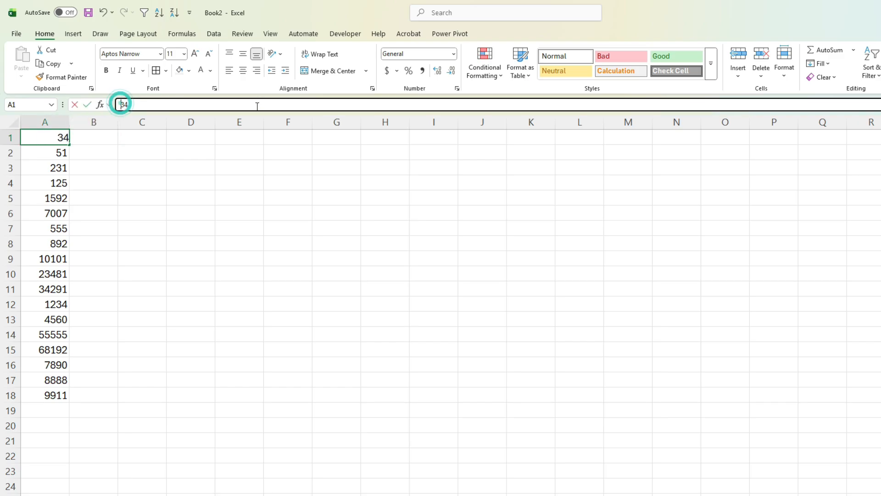
{"action": "type", "text": "00"}
{"action": "key", "text": "Return"}
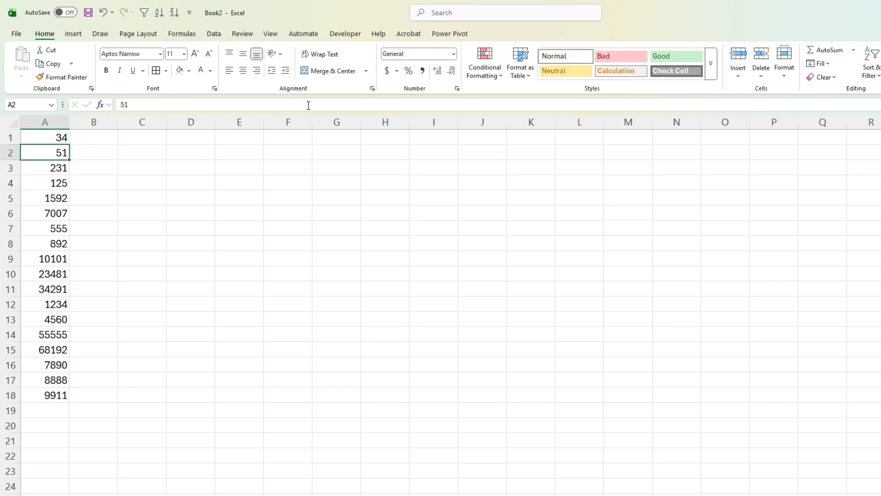
Change the entry in cell A1 to '0034 so that it is stored as text with leading zeros.
{"action": "key", "text": "Up"}
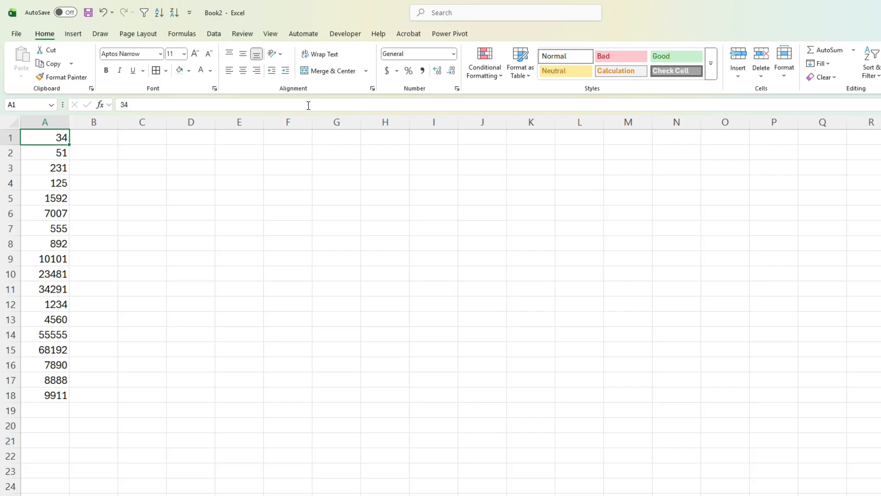
{"action": "left_click", "coordinate": [121, 105]}
{"action": "type", "text": "'0"}
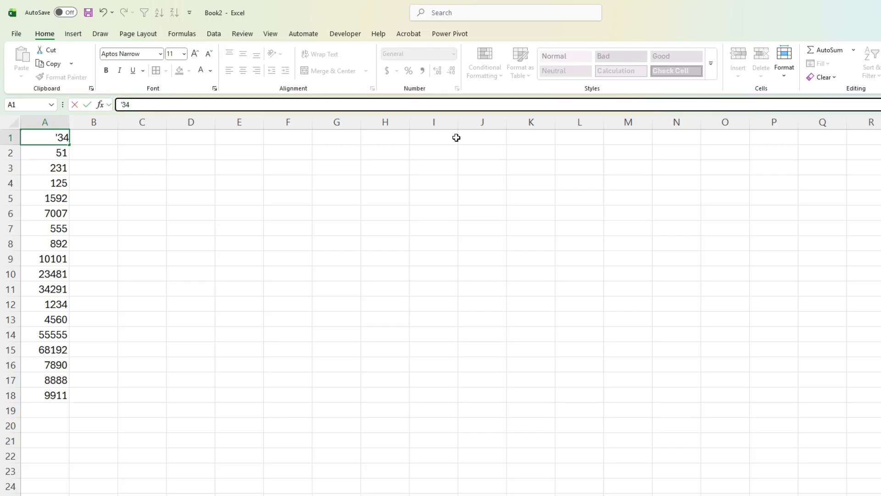
{"action": "type", "text": "0"}
{"action": "key", "text": "Return"}
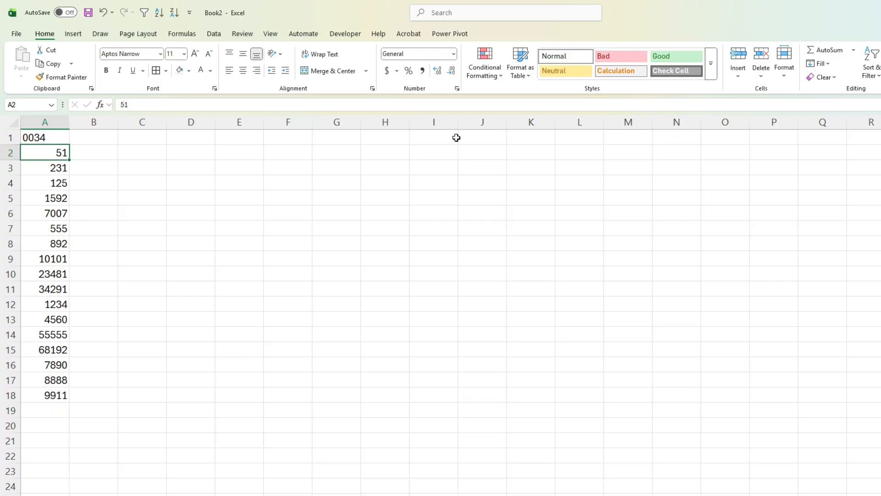
Undo the leading-zero edits in cell A1.
{"action": "left_click", "coordinate": [55, 136]}
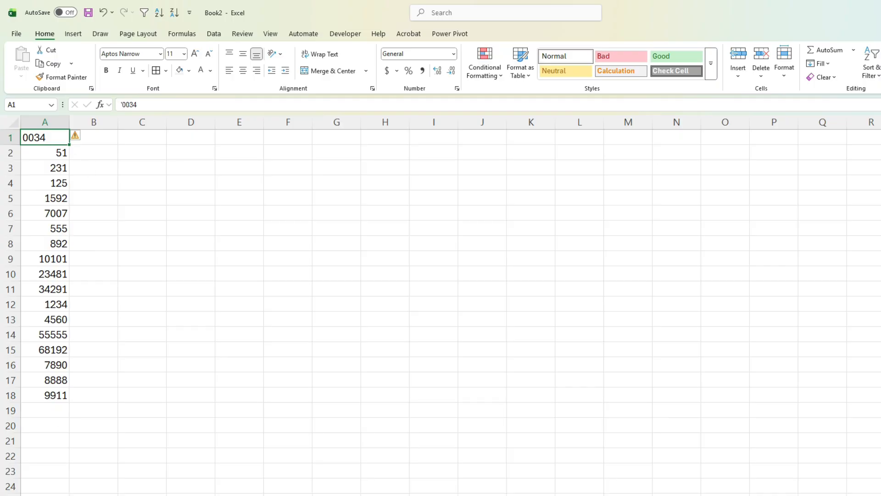
{"action": "key", "text": "ctrl+z"}
{"action": "key", "text": "ctrl+z"}
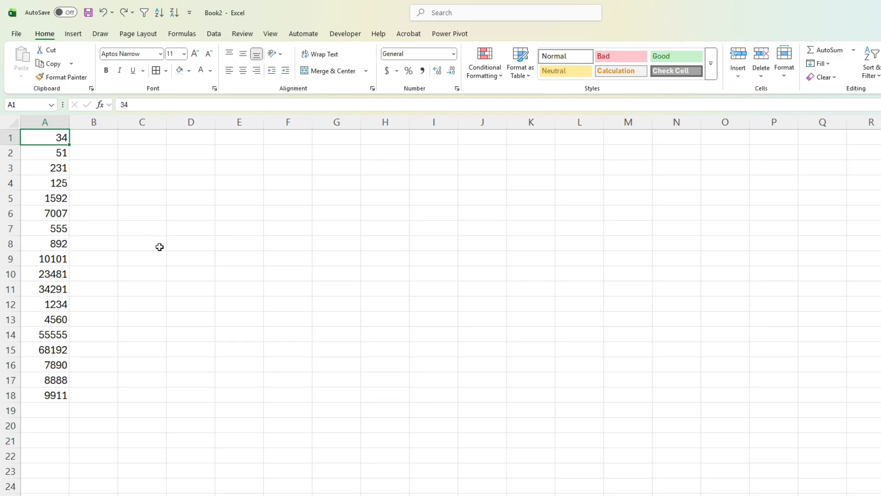
{"action": "left_click", "coordinate": [109, 140]}
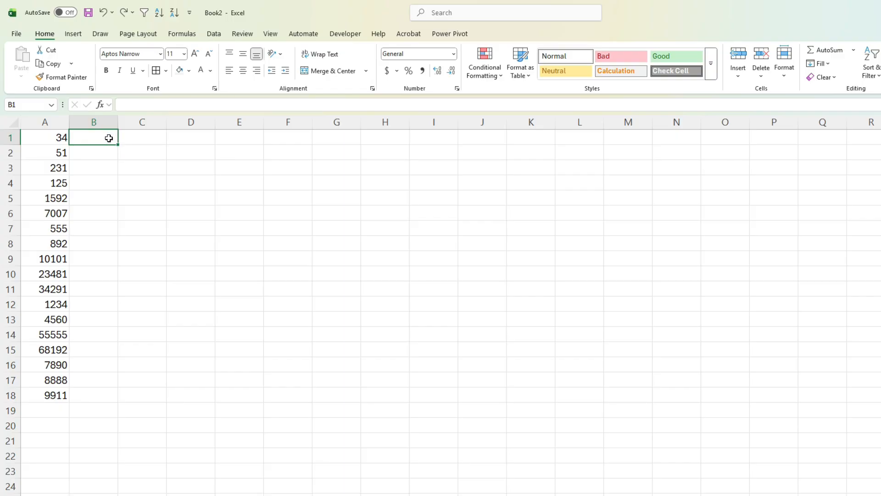
{"action": "type", "text": "=text("}
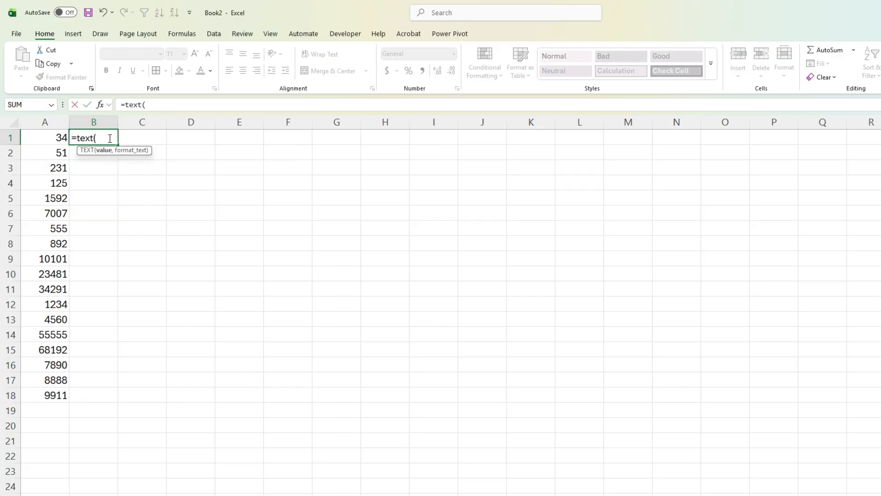
{"action": "key", "text": "Left"}
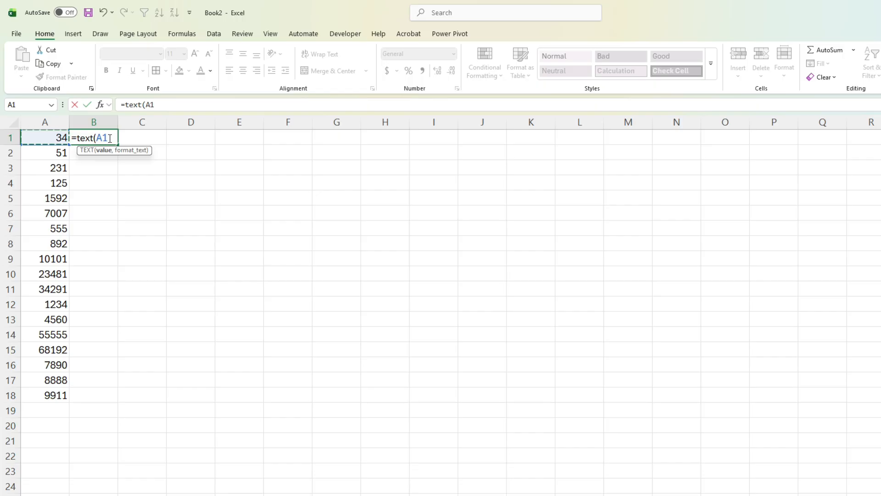
{"action": "type", "text": ",\""}
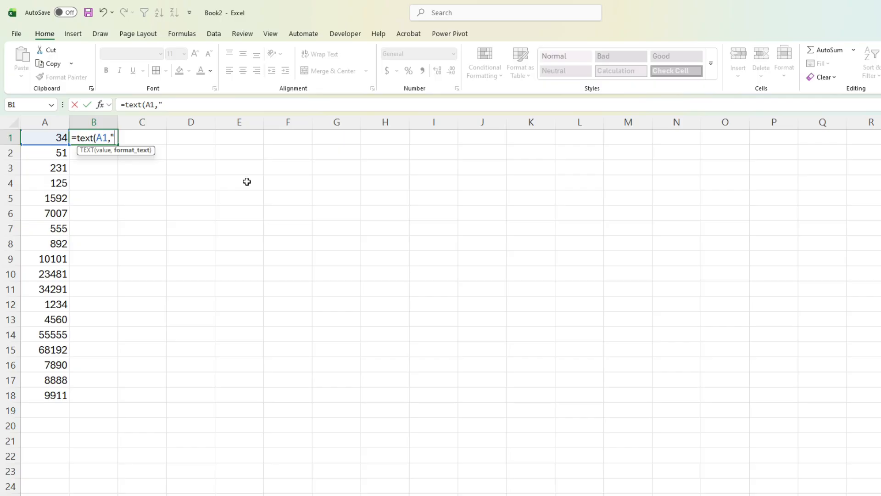
{"action": "type", "text": "0000000000"}
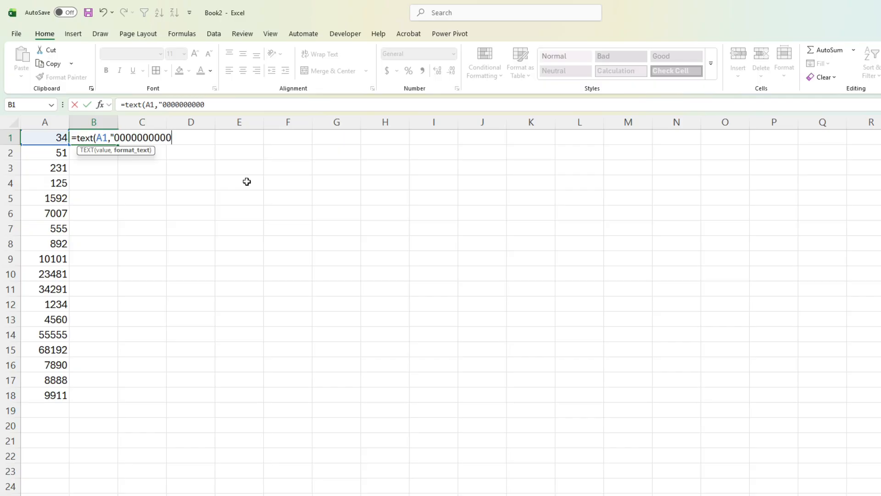
{"action": "type", "text": "\")"}
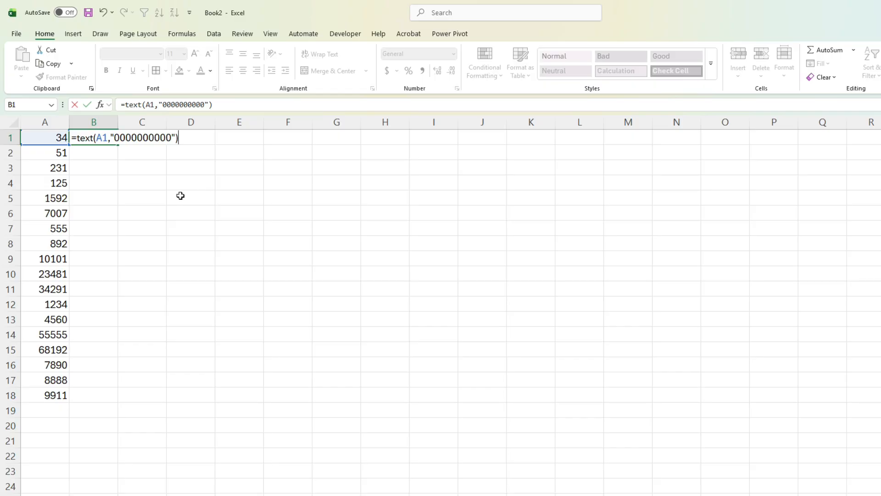
{"action": "key", "text": "Return"}
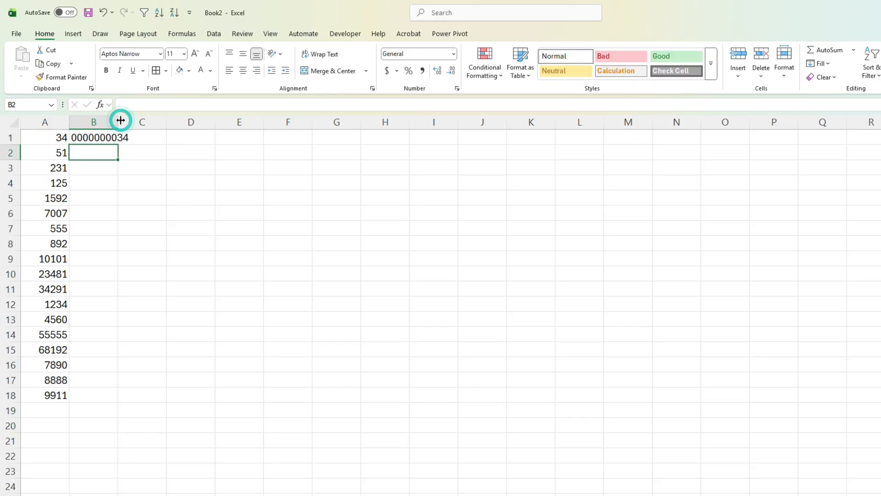
Fit column B's width to its contents and fill the TEXT formula from B1 down to B18.
{"action": "double_click", "coordinate": [118, 122]}
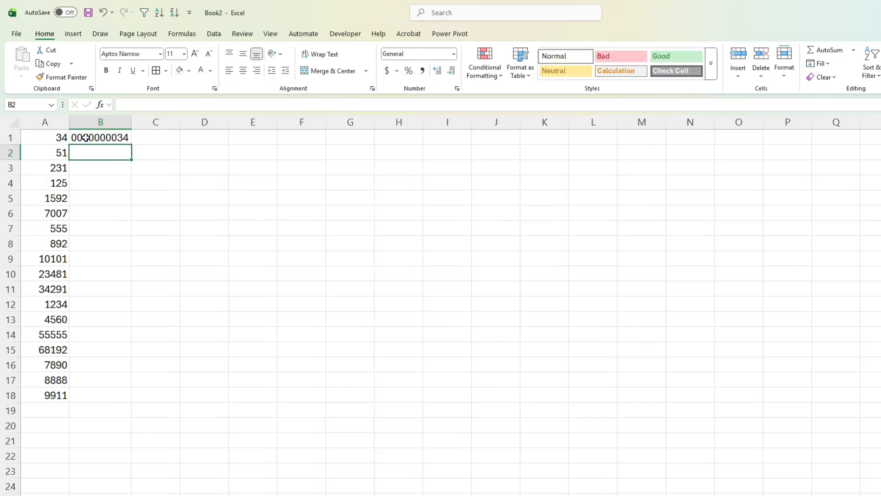
{"action": "left_click", "coordinate": [130, 136]}
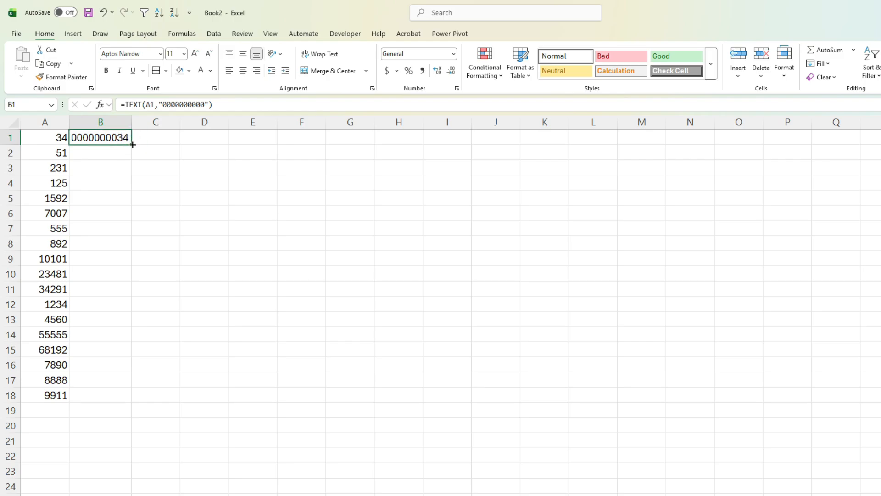
{"action": "left_click", "coordinate": [132, 145]}
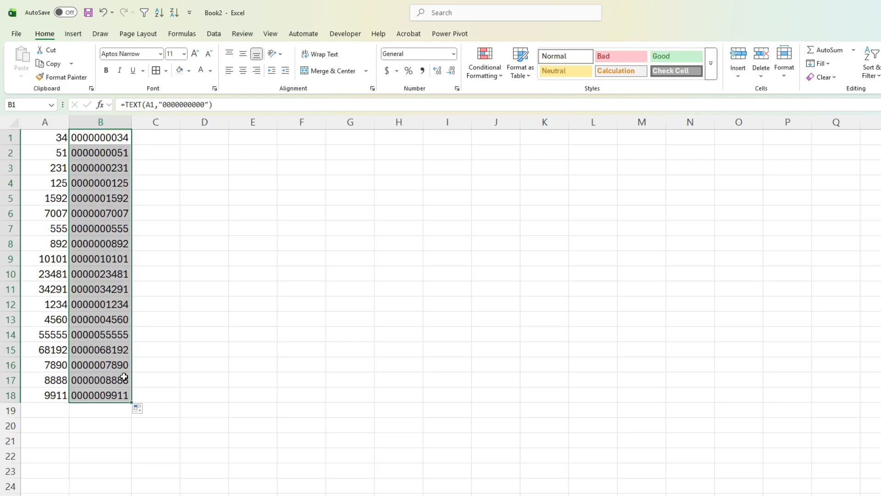
{"action": "left_click", "coordinate": [109, 271]}
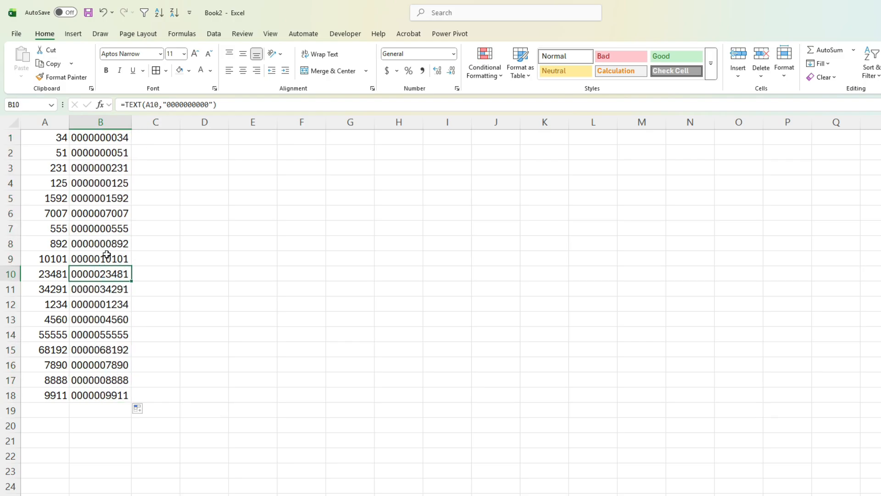